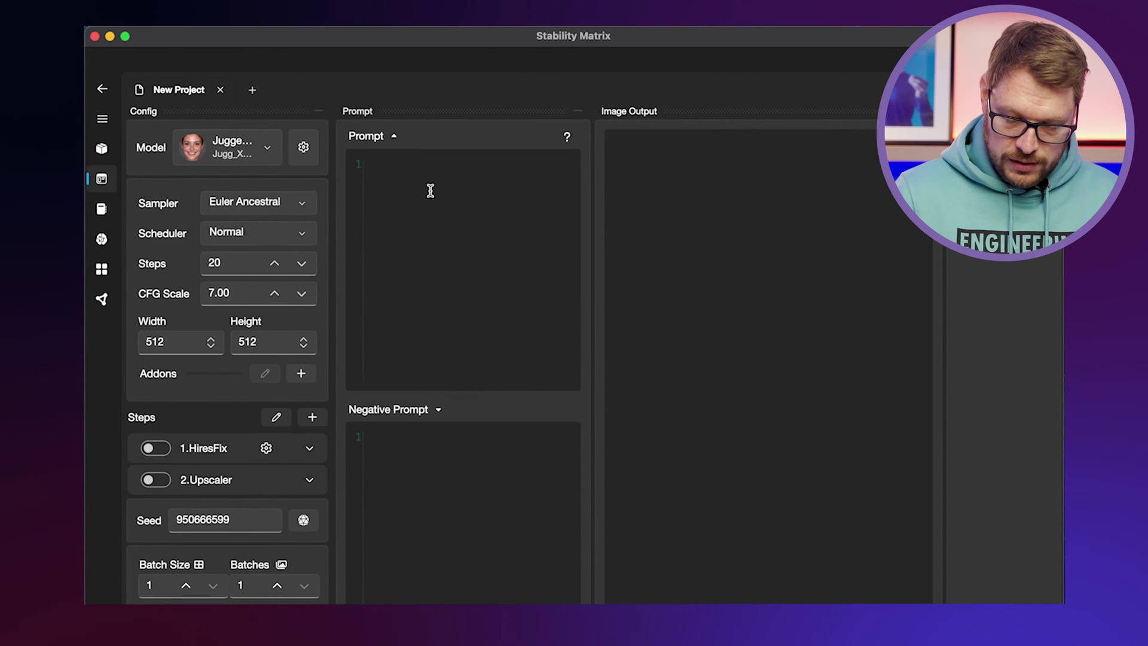
Enter the prompt "a stock photo of a modern chair" and generate the image
text(a st)
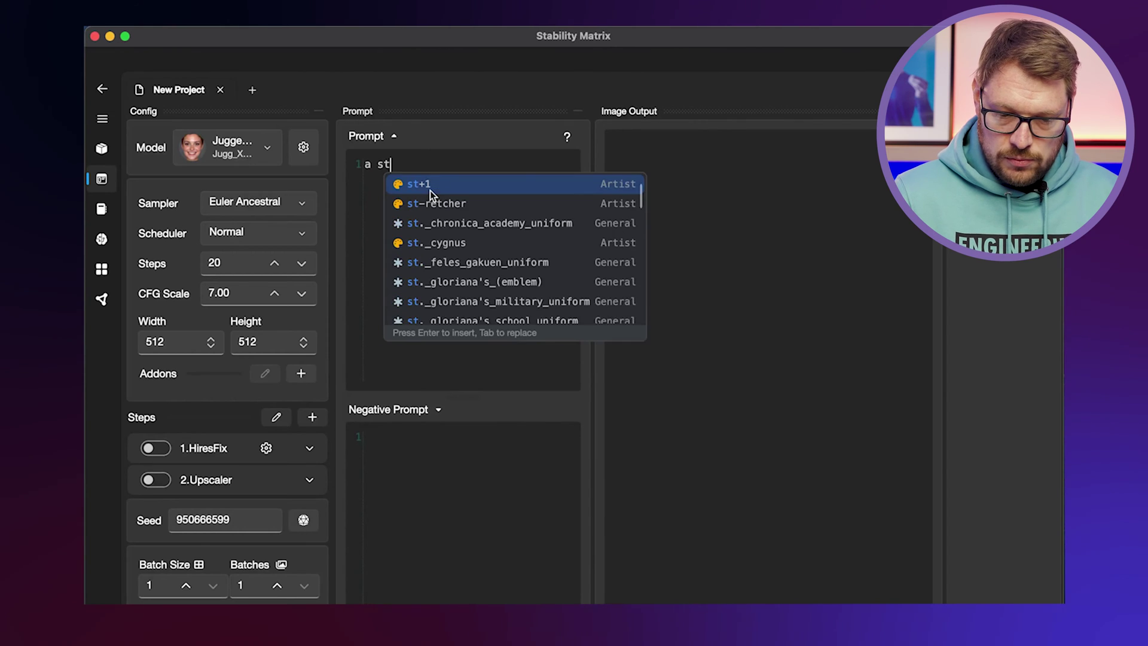
text(ock photo of a modern chair)
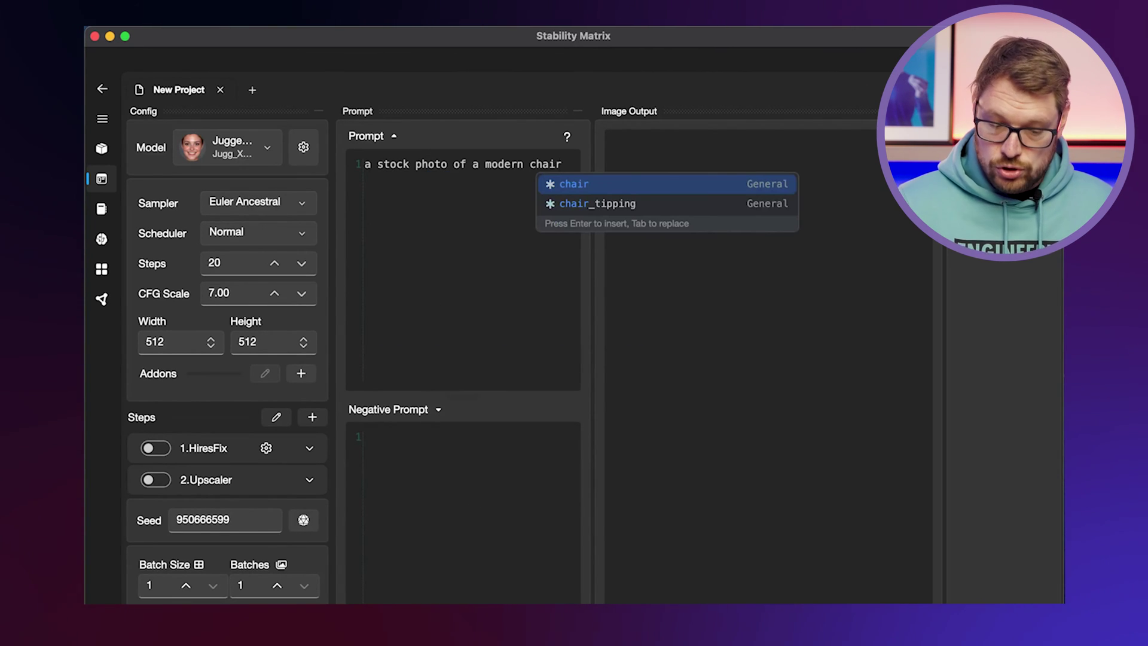
key(Escape)
key(ctrl+Return)
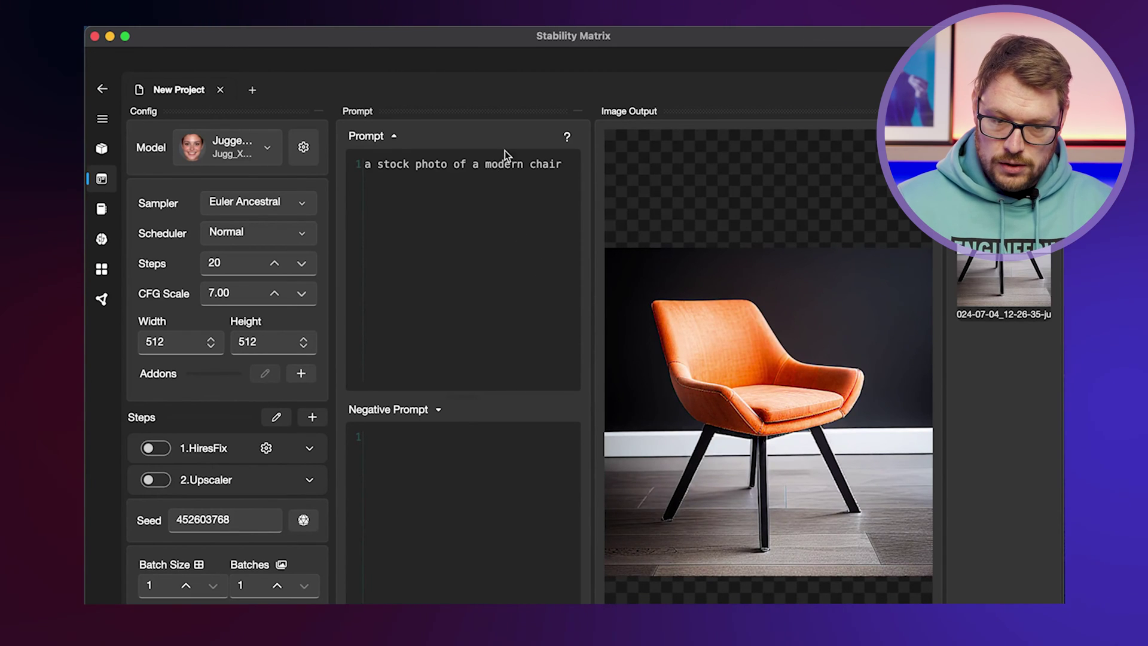
Insert "green" before "modern" in the prompt and generate another image
click(485, 165)
text(green)
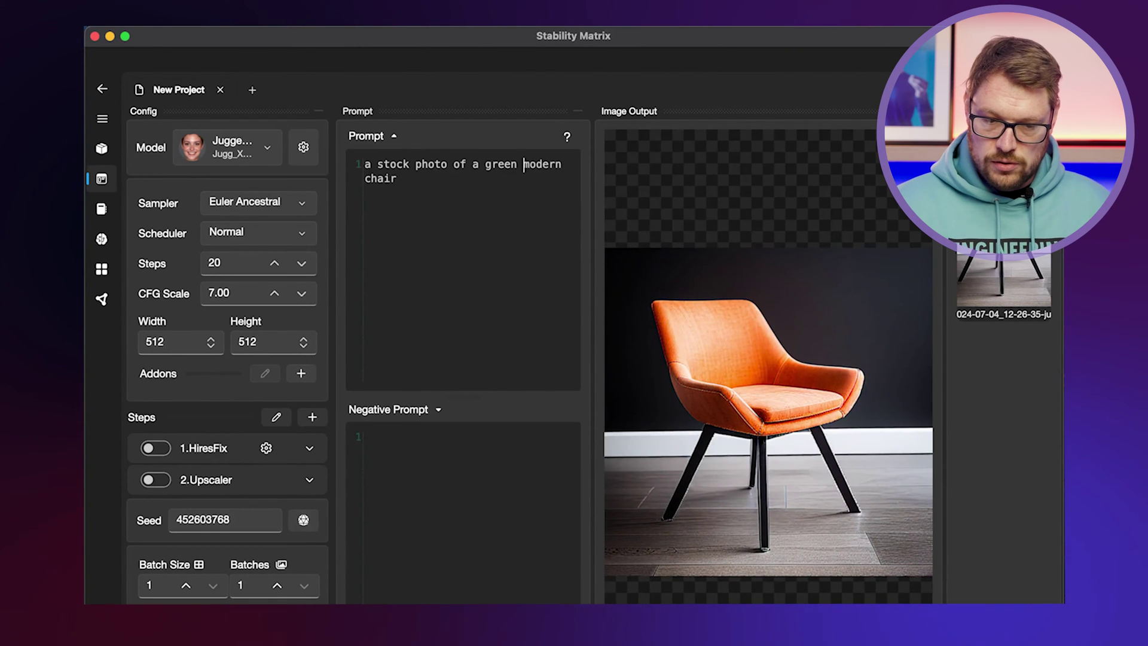
key(ctrl+Return)
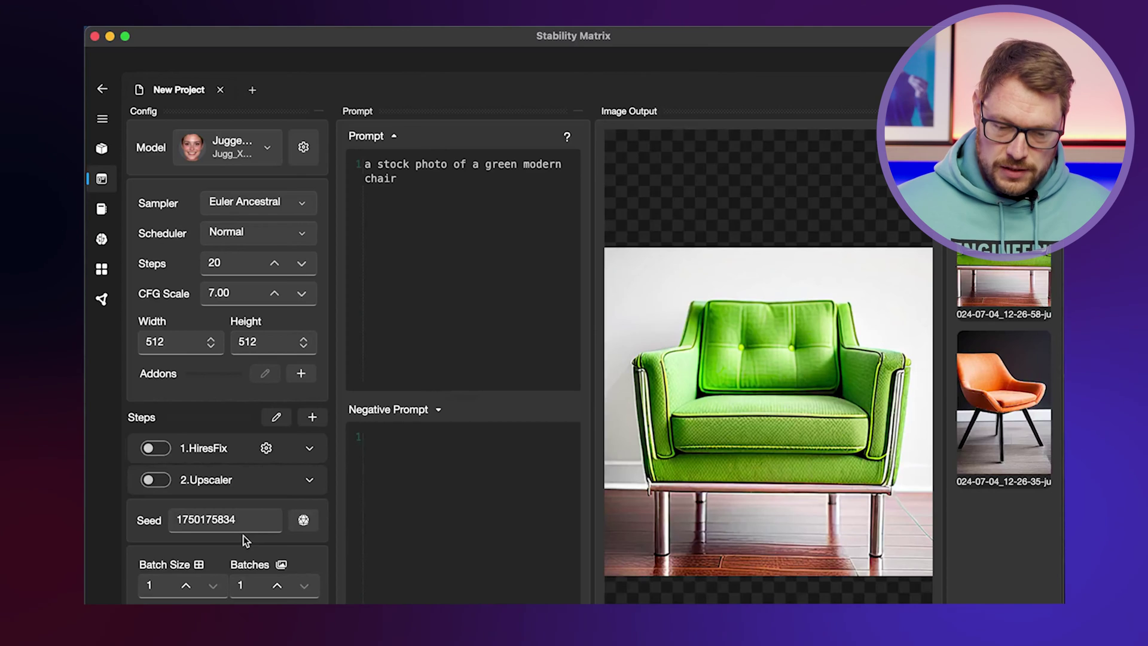
Append "brushed steel" to the end of the green chair prompt and generate the image
click(262, 519)
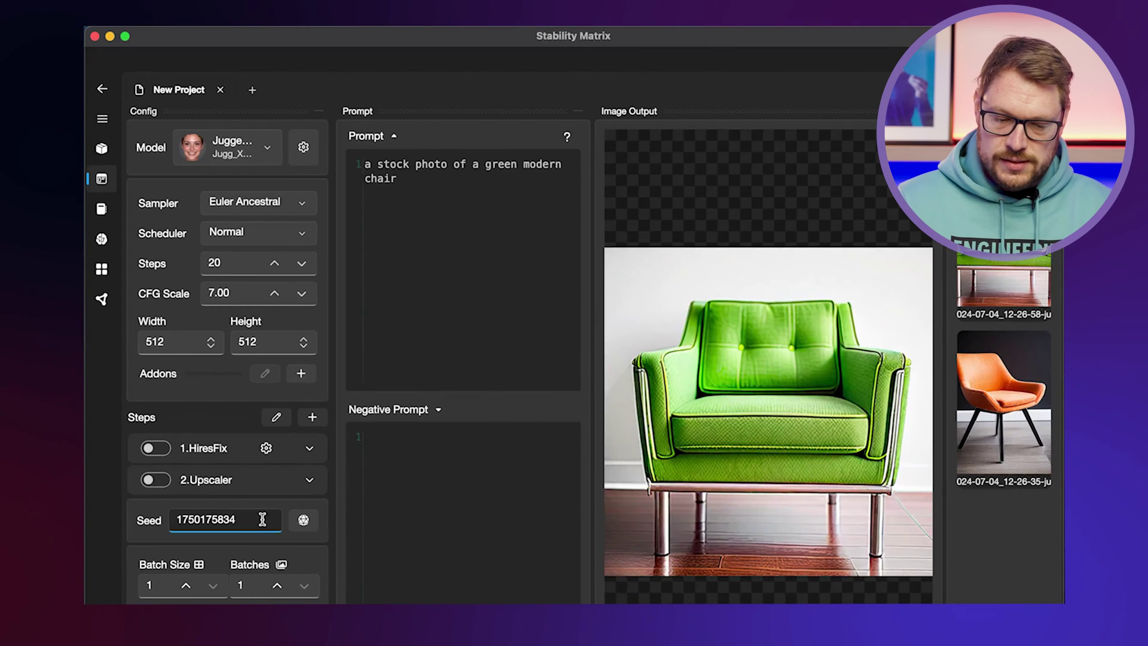
drag(262, 519, 160, 519)
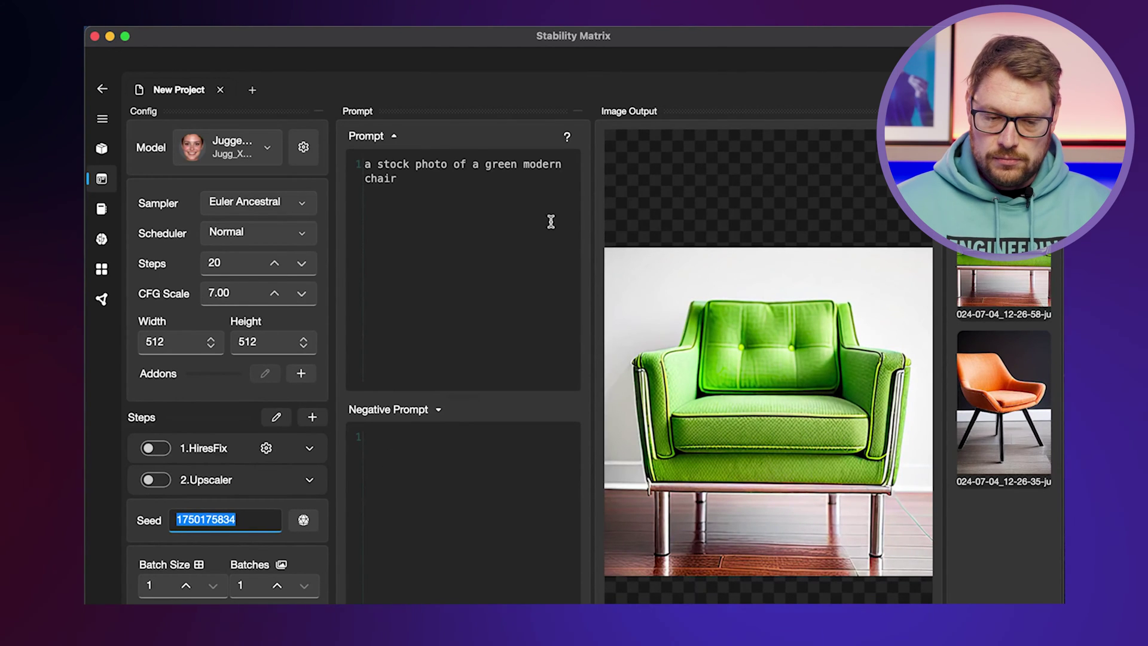
click(429, 179)
text(brushed)
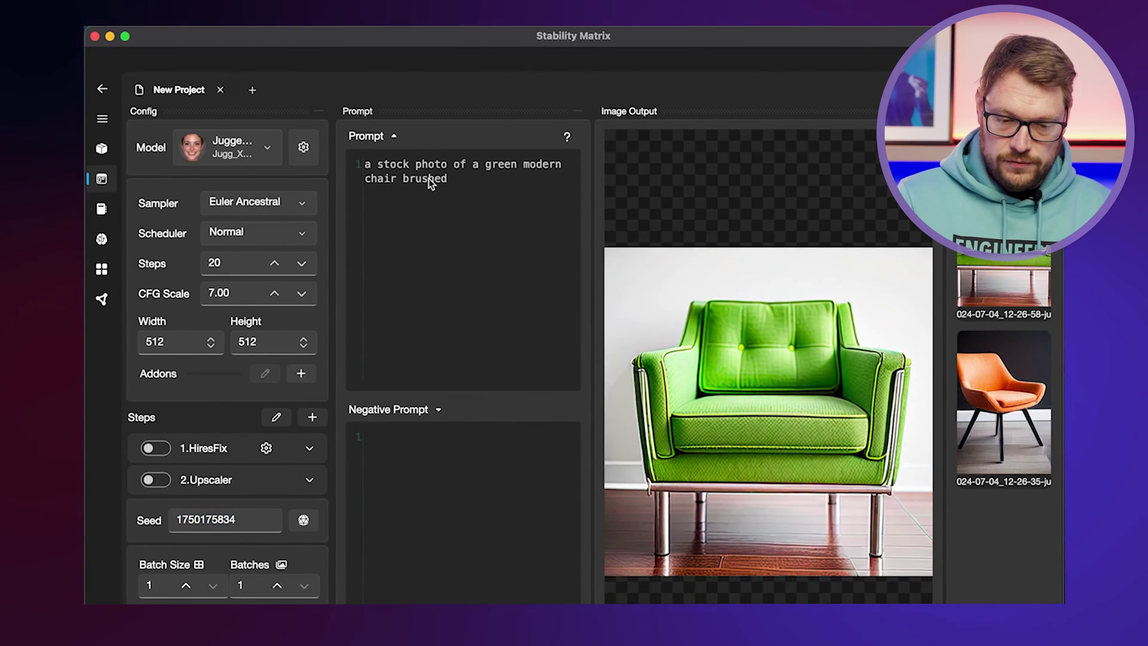
text(steel)
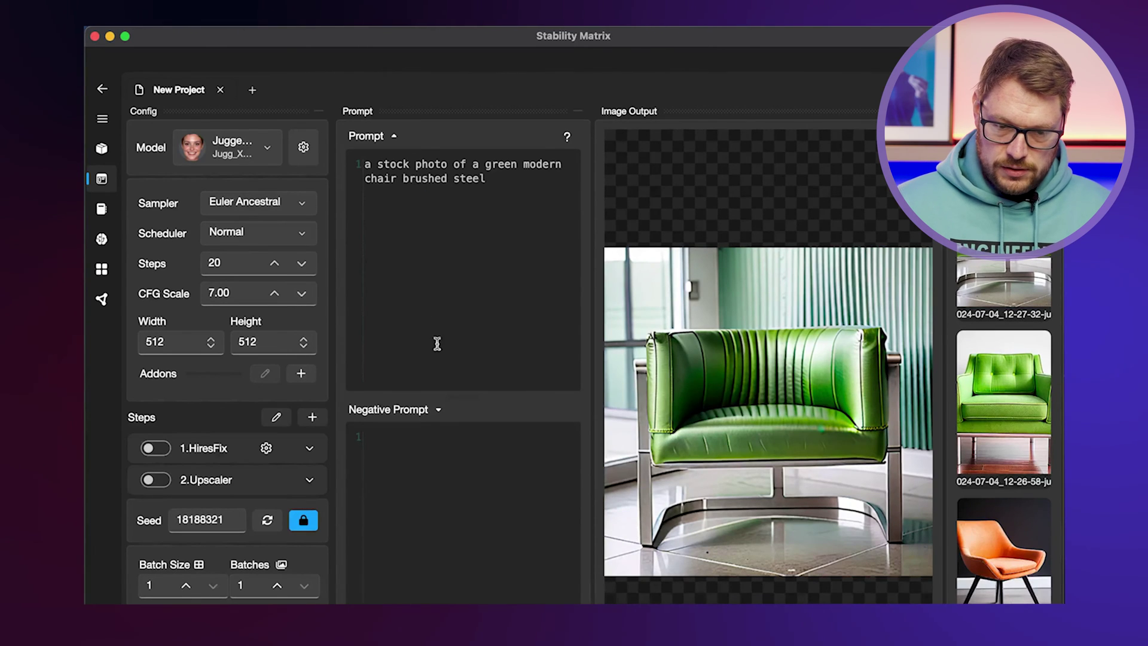
Replace "a green" with "blue" in the prompt and generate the chair again
double_click(512, 164)
key(BackSpace)
key(BackSpace)
key(BackSpace)
text(blue)
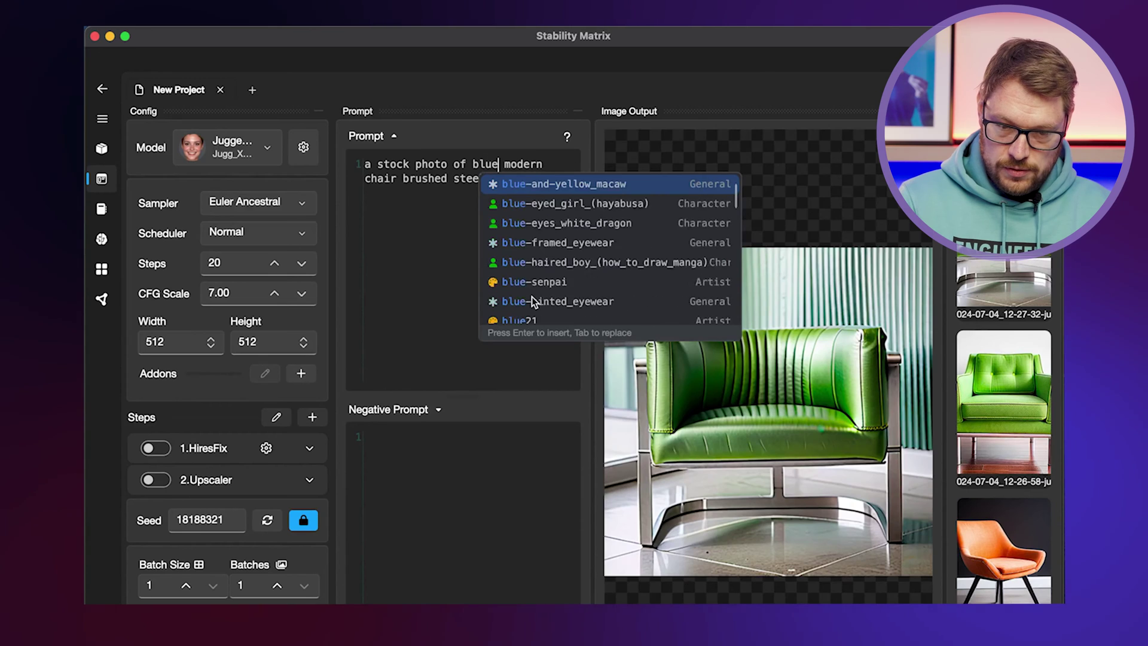
key(ctrl+Return)
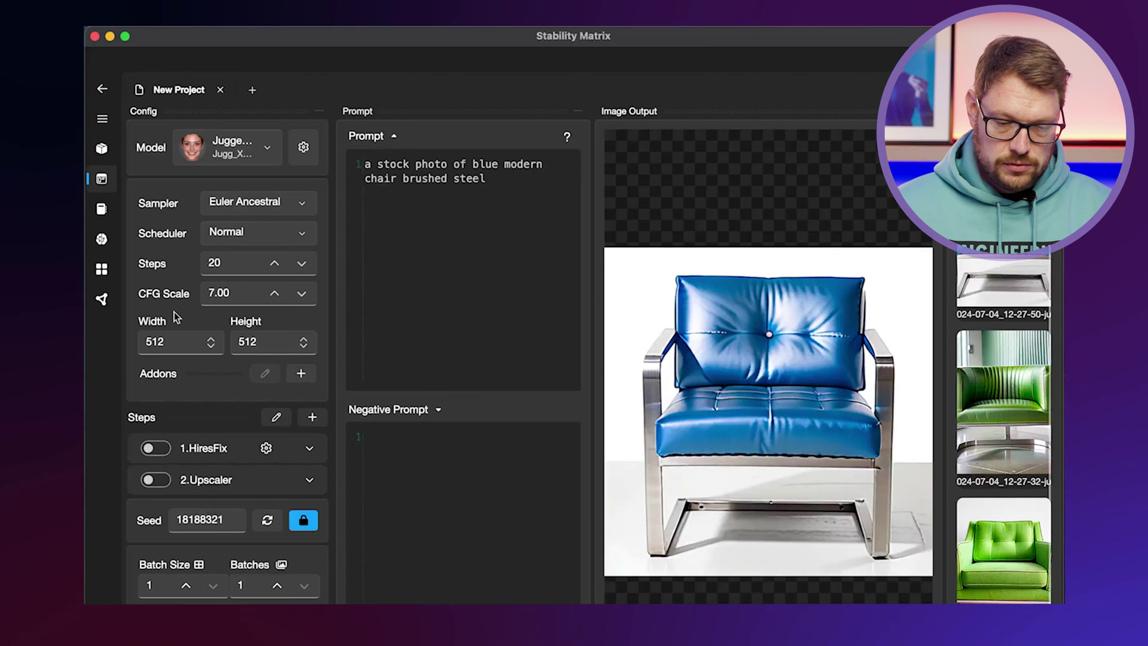
Set the image size to 1280 wide by 800 high and generate the blue chair again
click(170, 343)
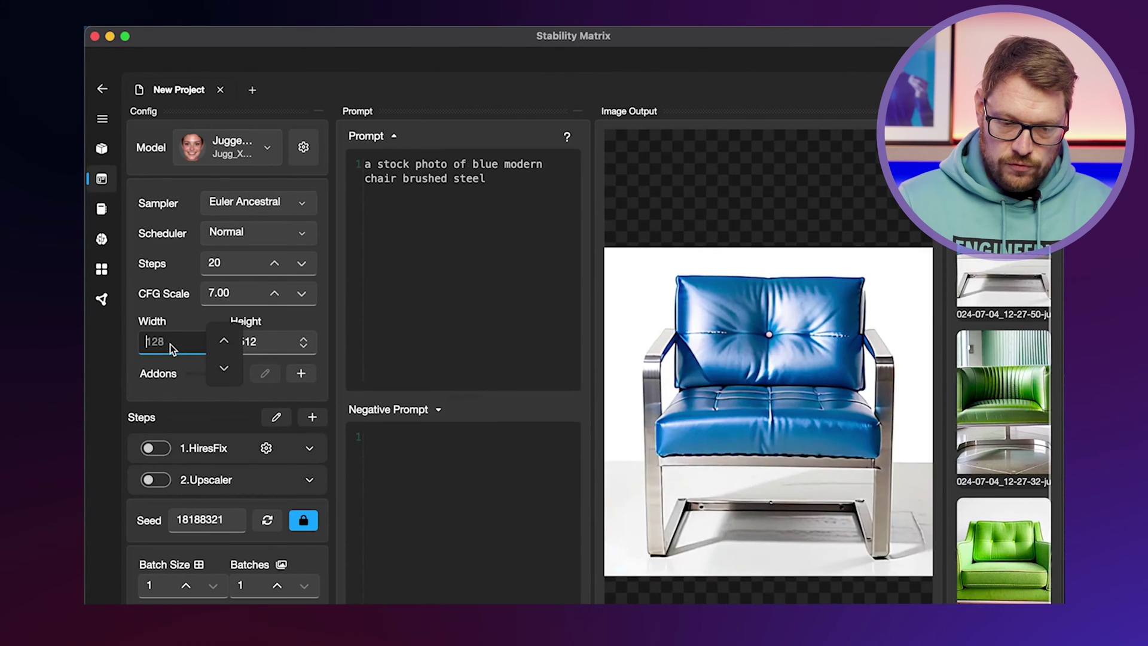
key(BackSpace)
key(BackSpace)
key(BackSpace)
text(129)
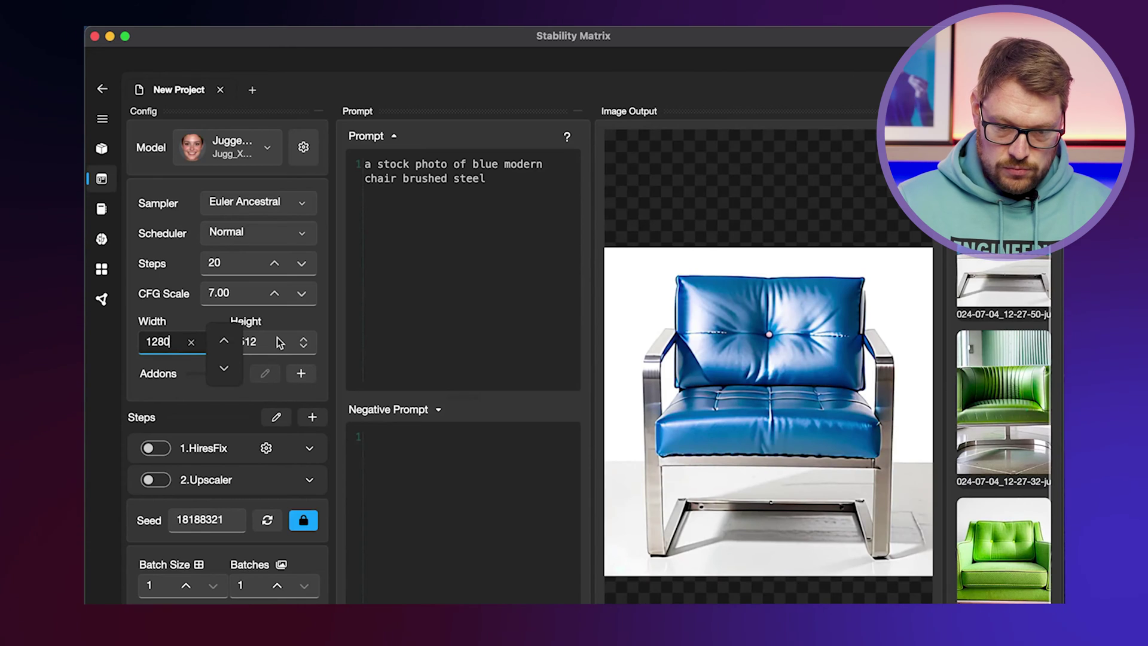
click(255, 345)
key(BackSpace)
key(BackSpace)
key(BackSpace)
text(800)
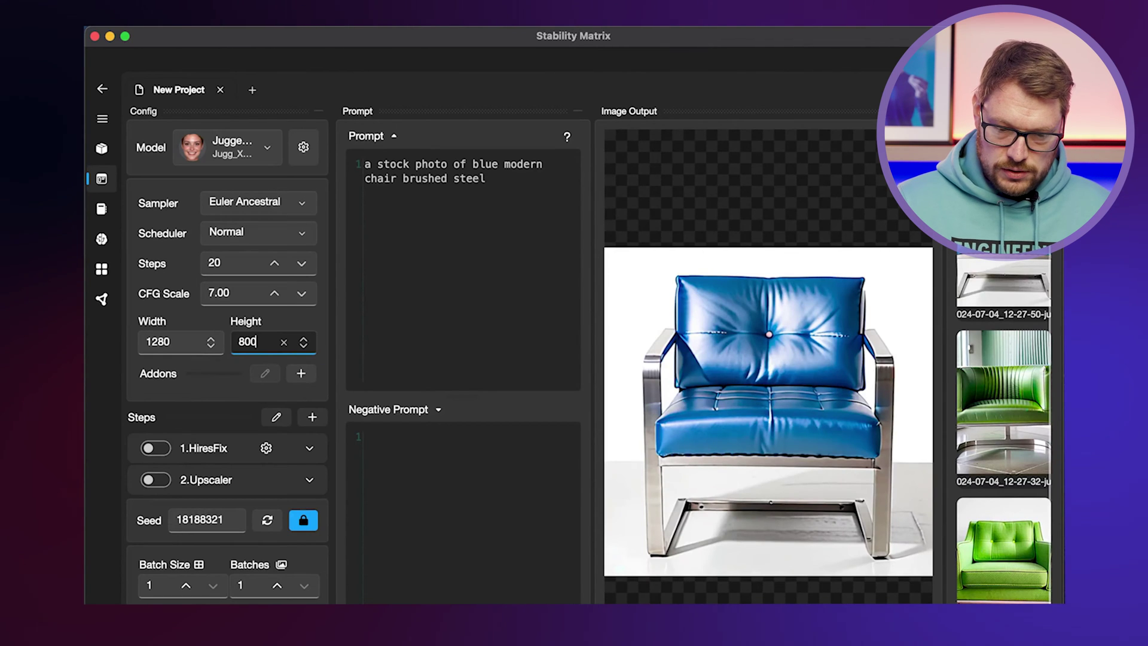
key(ctrl+Return)
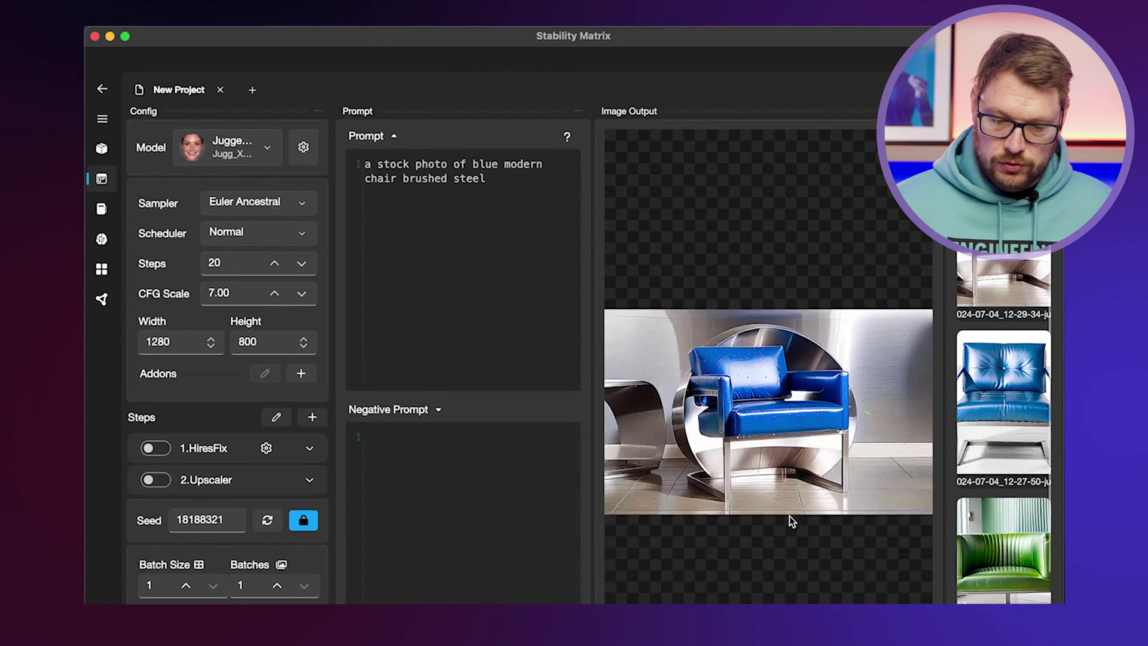
Open the web interface of the running ComfyUI package and examine the nodes of its ControlNet chair workflow
click(102, 150)
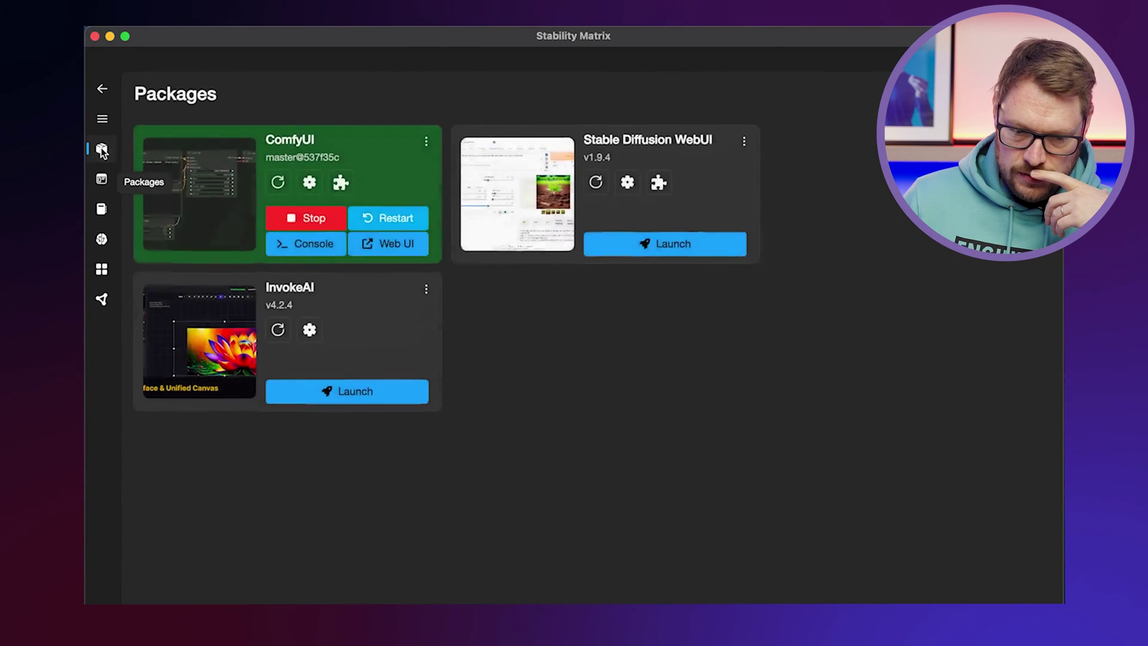
click(386, 244)
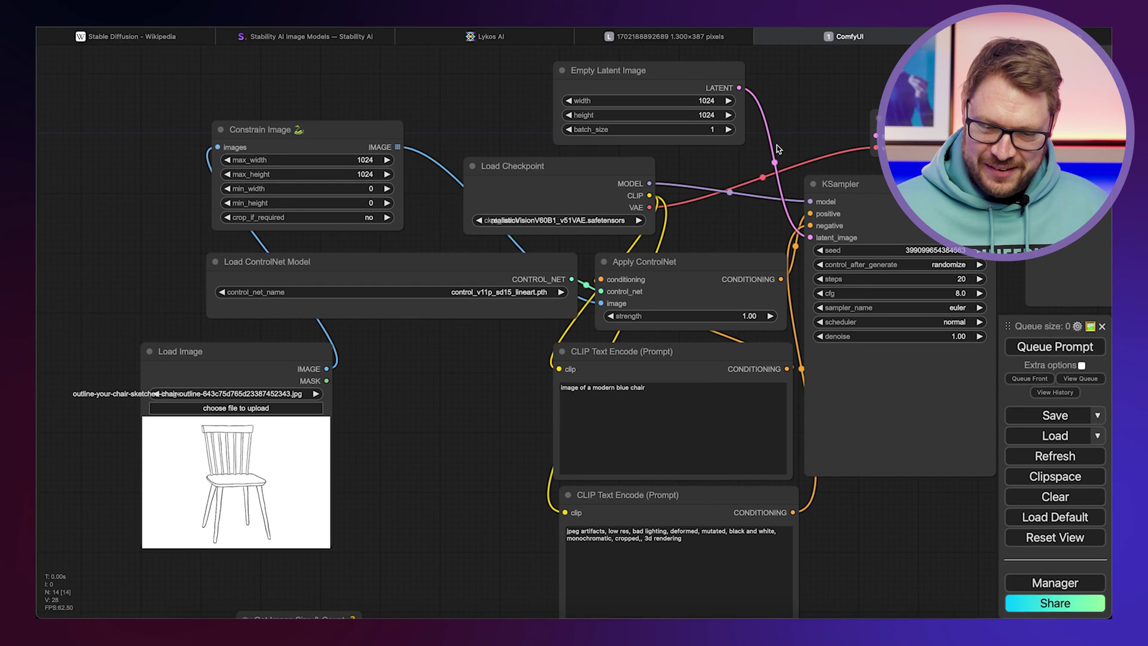
drag(848, 109, 783, 139)
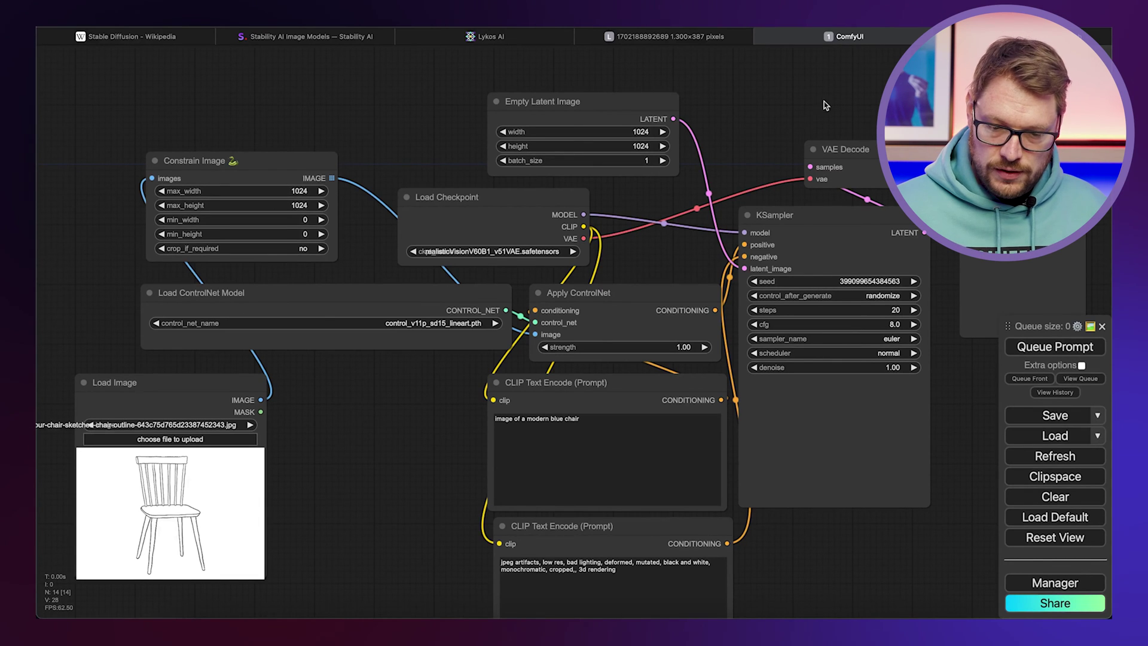
drag(772, 133, 800, 81)
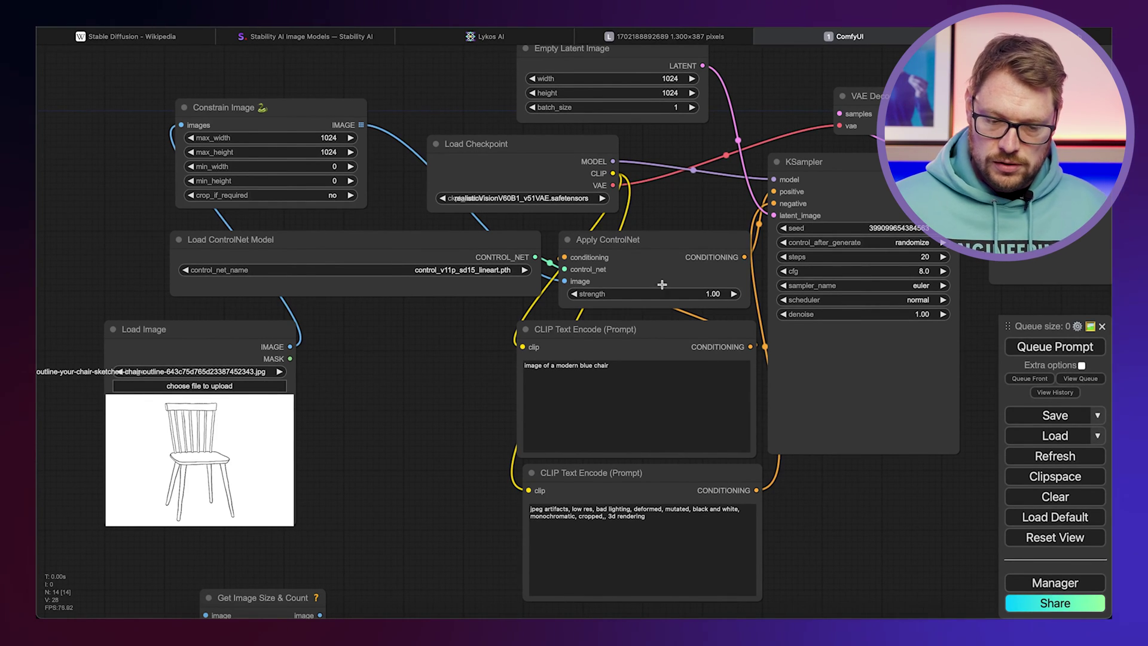
drag(444, 350, 538, 341)
drag(494, 428, 421, 428)
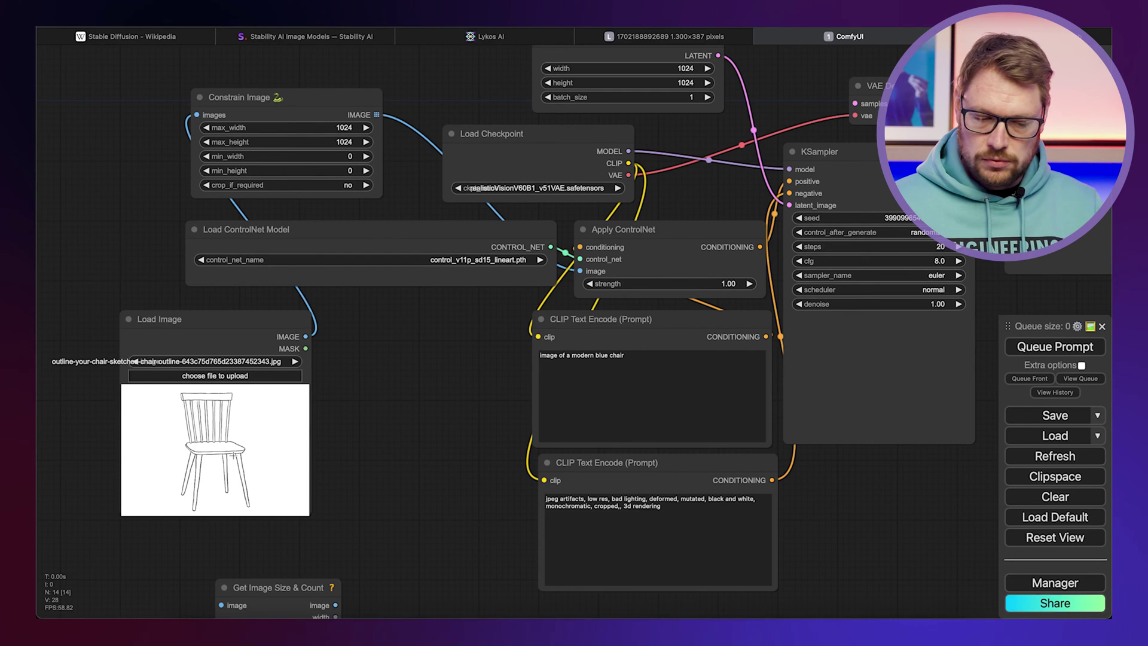
drag(435, 441, 360, 445)
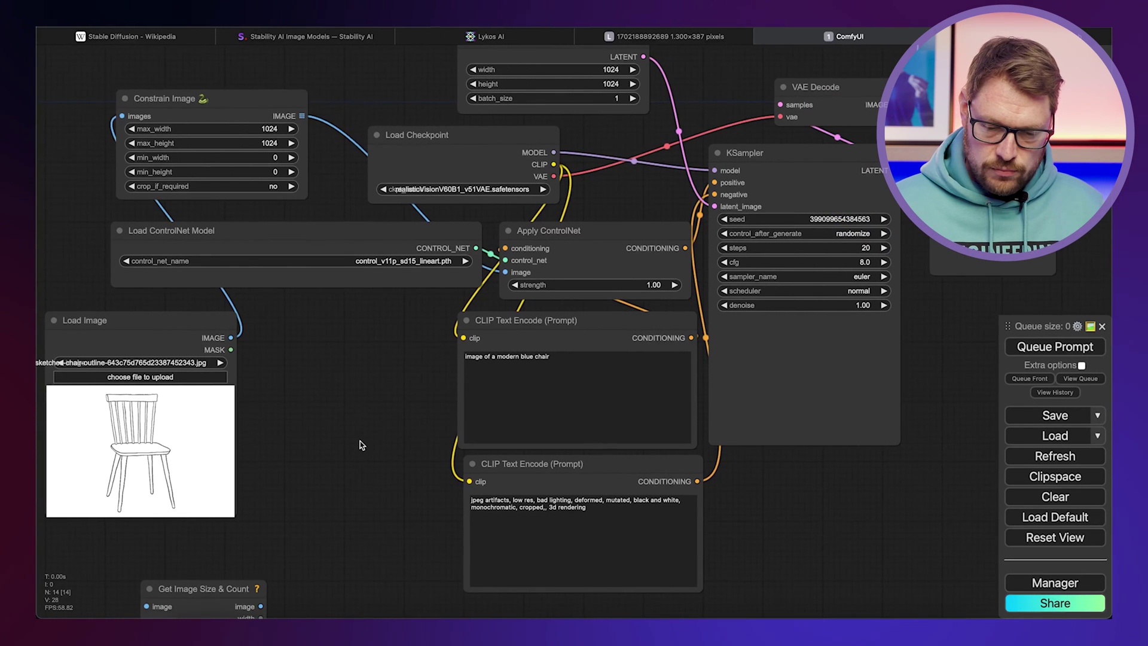
Review the positive and negative prompt texts and queue the workflow to generate the modern blue chair from the line drawing
click(604, 375)
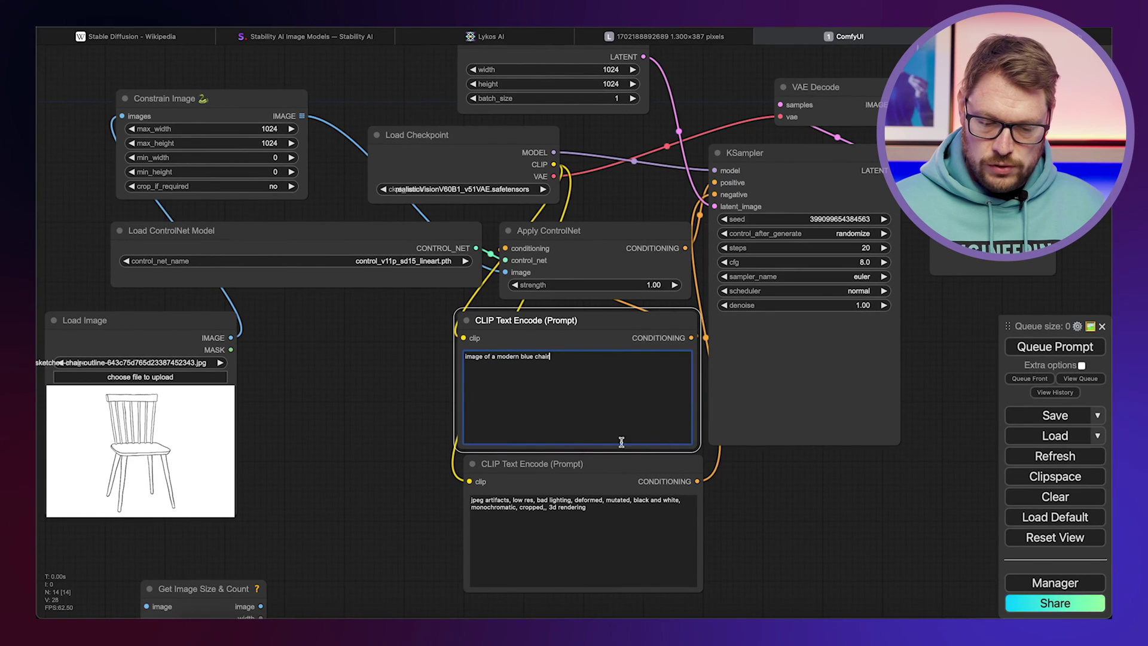
click(620, 525)
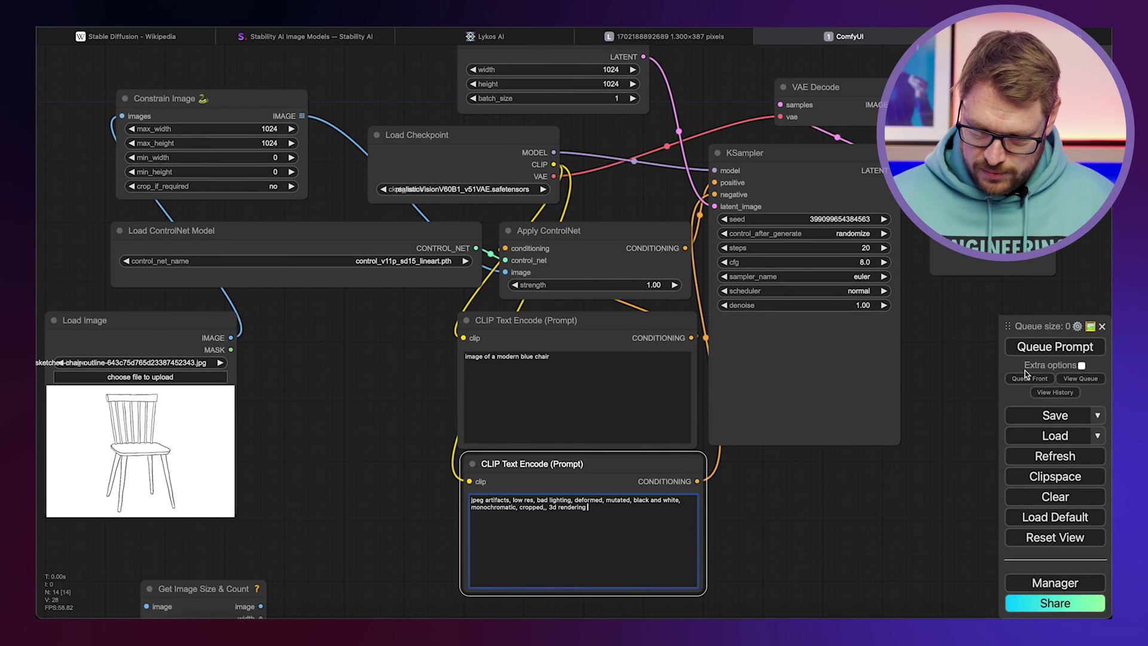
click(1035, 349)
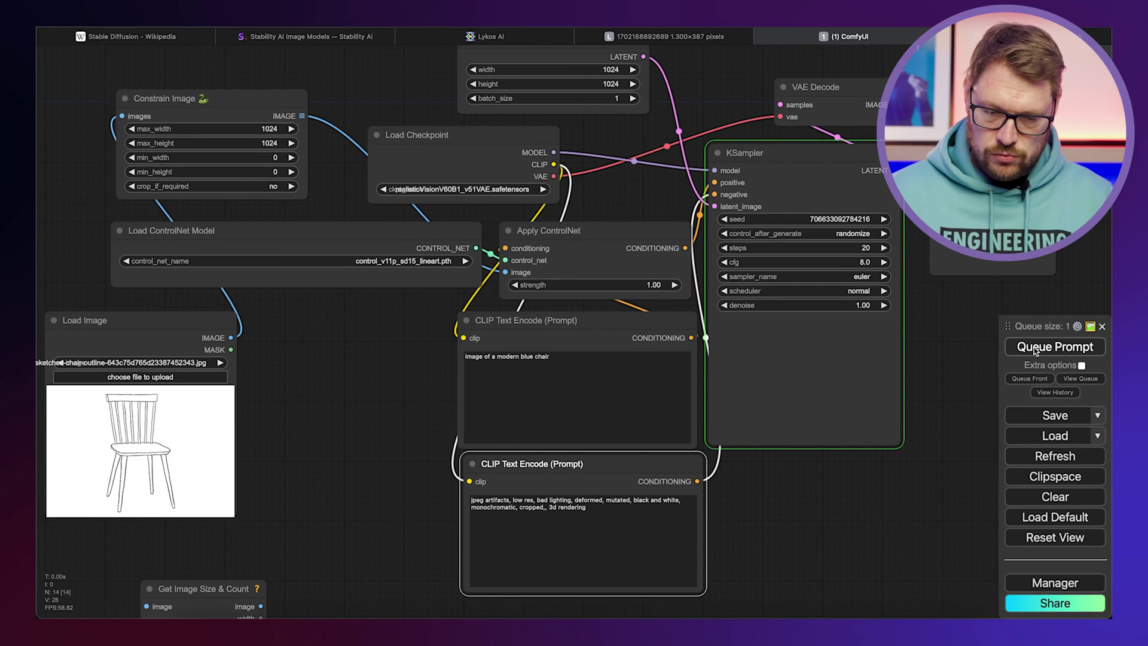
Examine the generated chair in the KSampler, Preview Image and Save Image nodes and compare it with the source line drawing
drag(947, 360, 752, 442)
drag(928, 315, 741, 338)
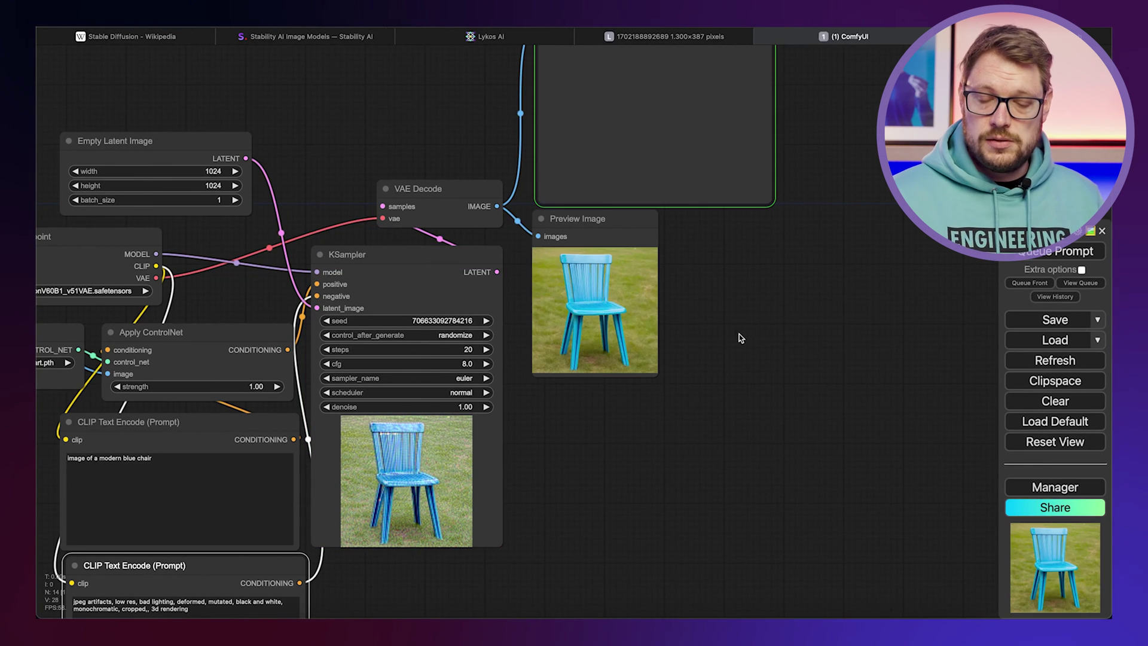
drag(843, 139, 721, 345)
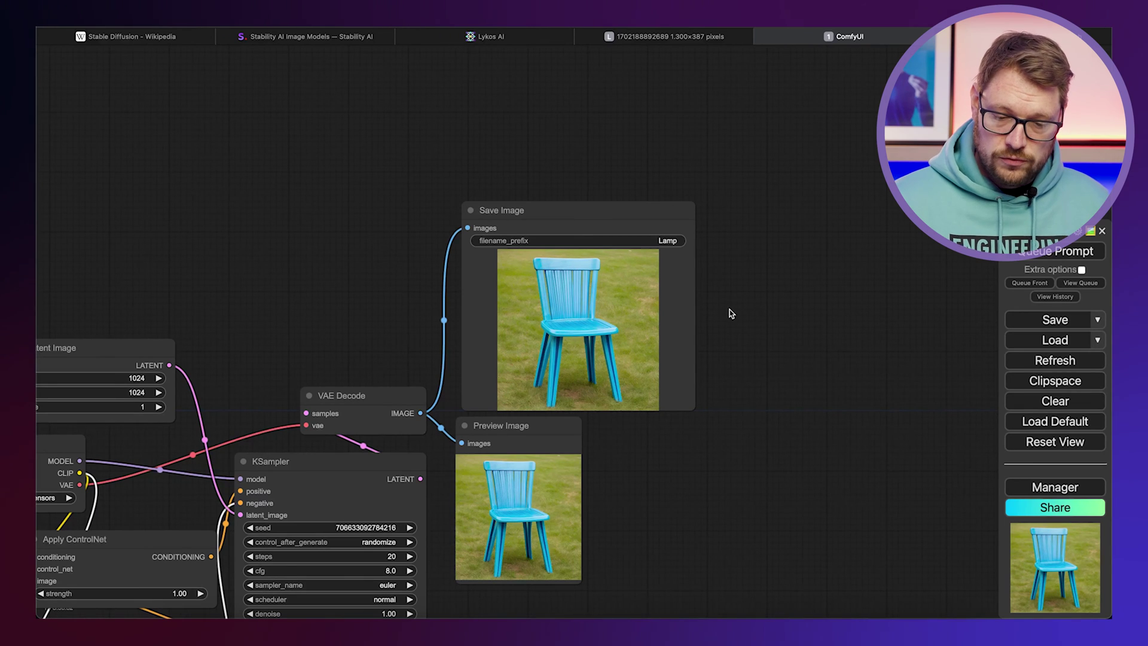
scroll(677, 336, up, 15)
scroll(677, 336, down, 5)
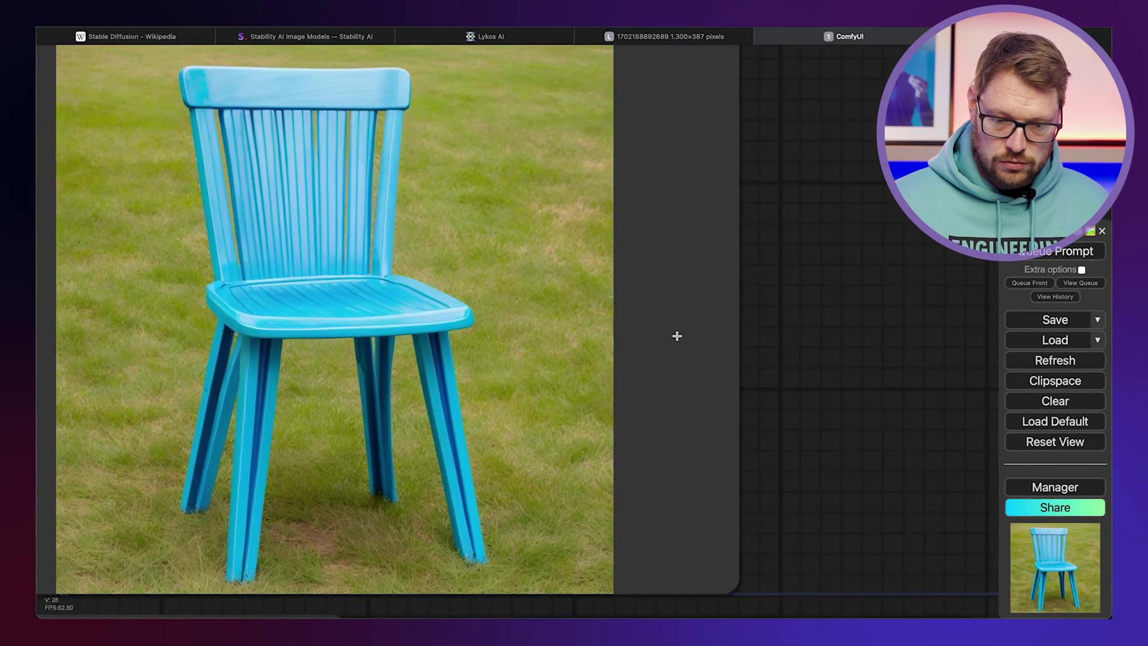
scroll(677, 338, down, 3)
scroll(677, 342, left, 3)
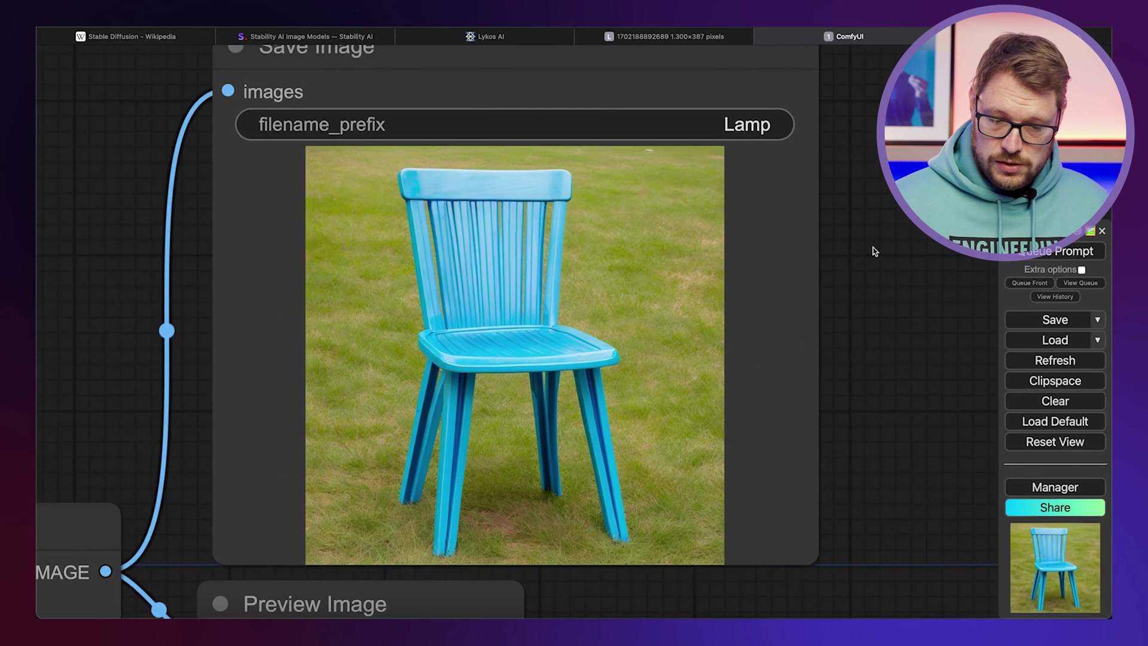
scroll(635, 356, down, 10)
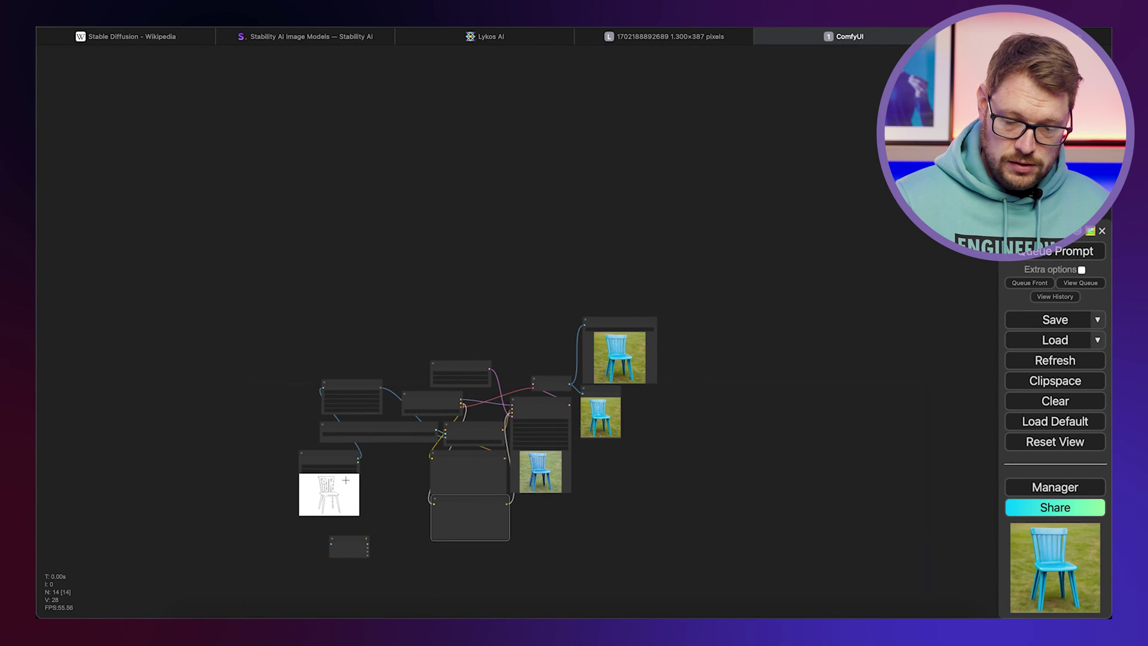
scroll(345, 480, up, 8)
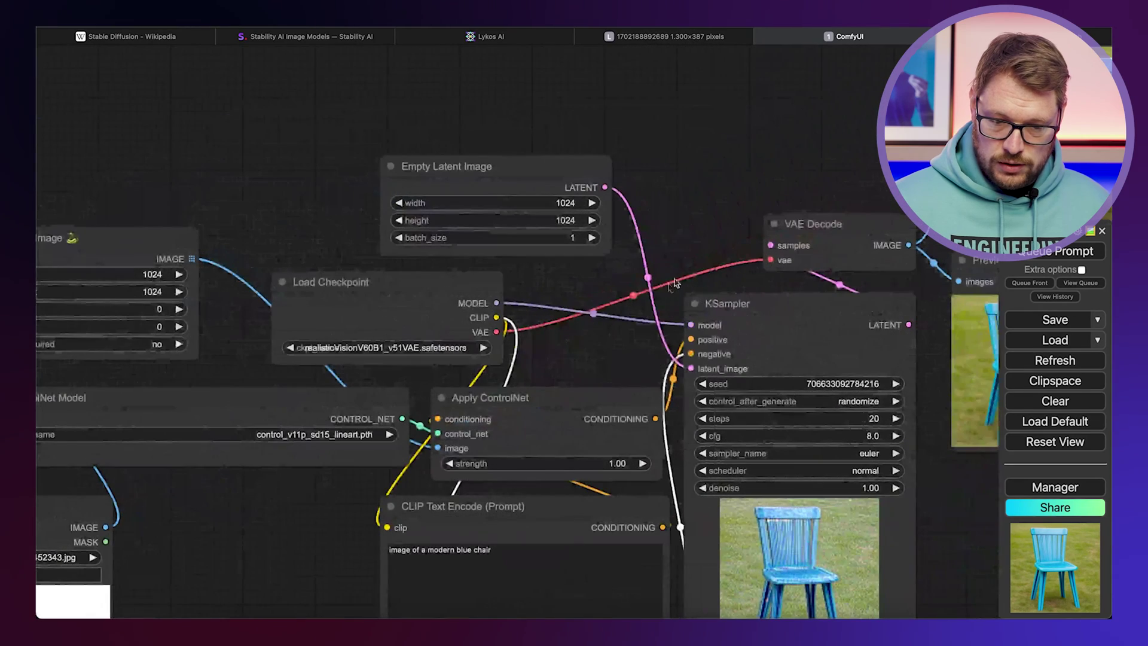
drag(752, 189, 536, 441)
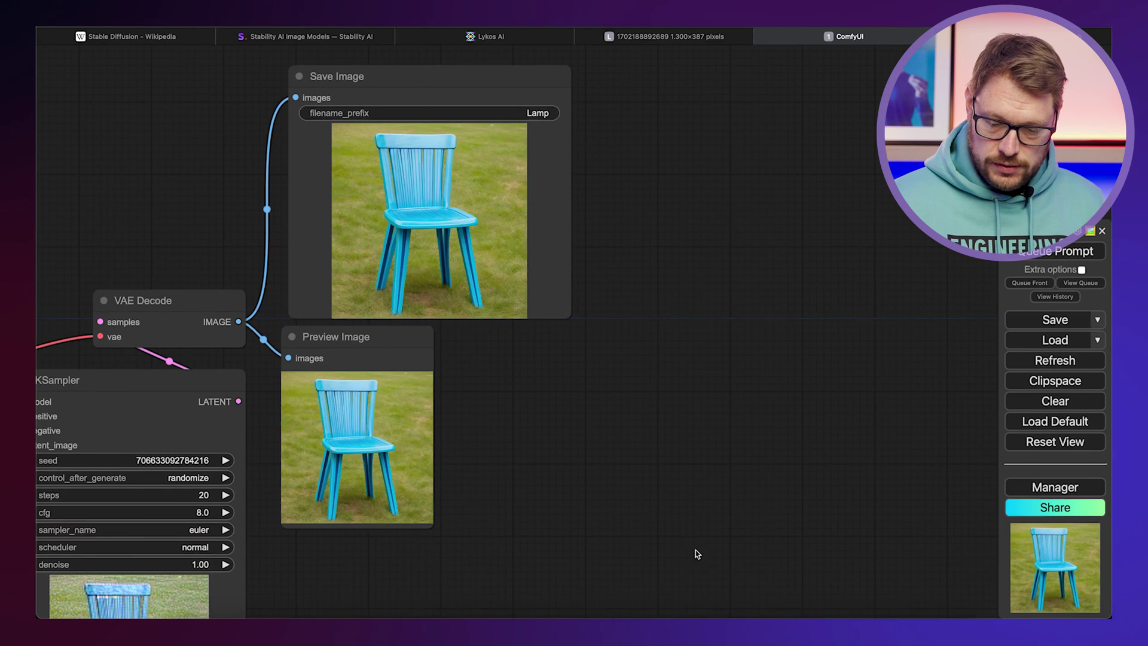
Switch back to Stability Matrix and return from the ComfyUI console to the overview of installed packages
click(665, 622)
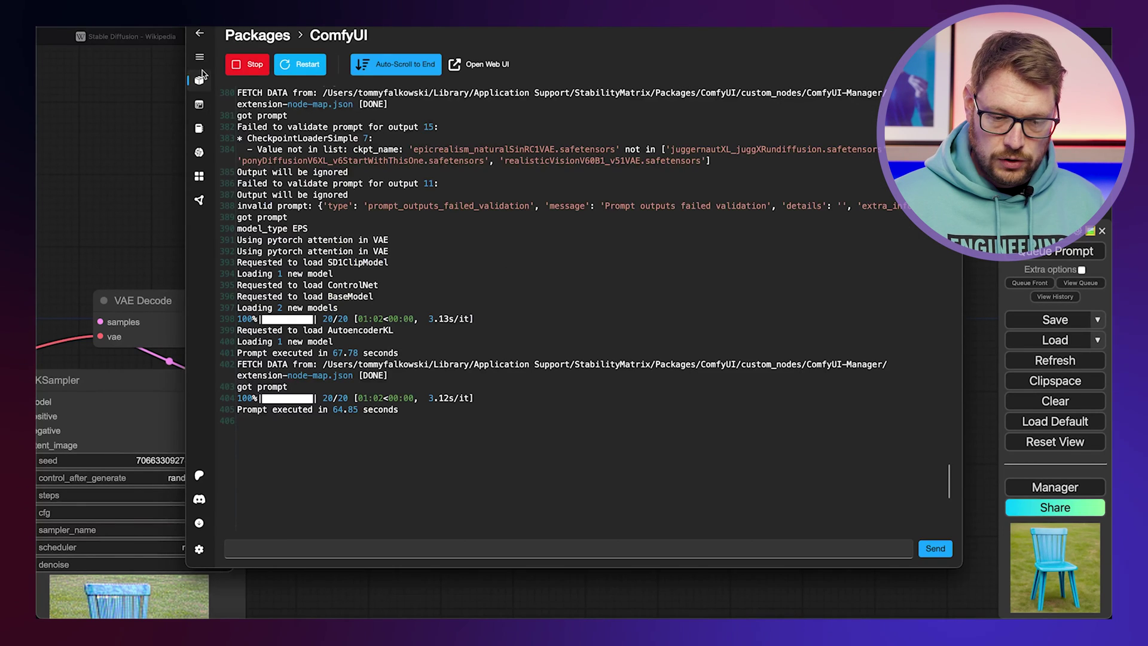
click(200, 106)
click(199, 80)
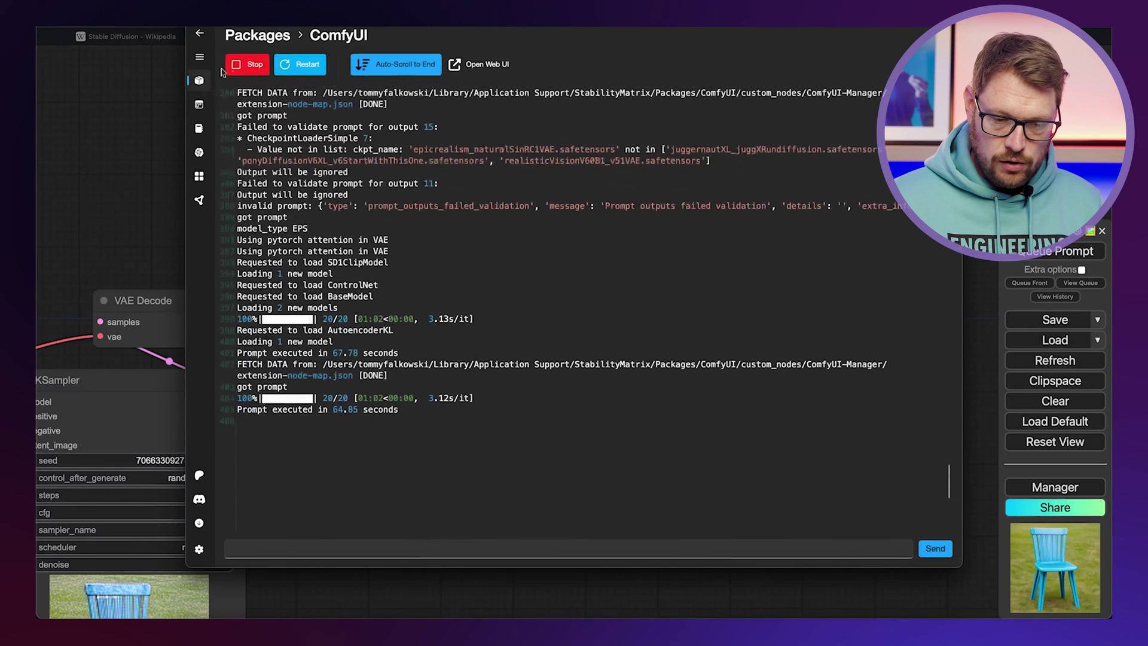
click(244, 36)
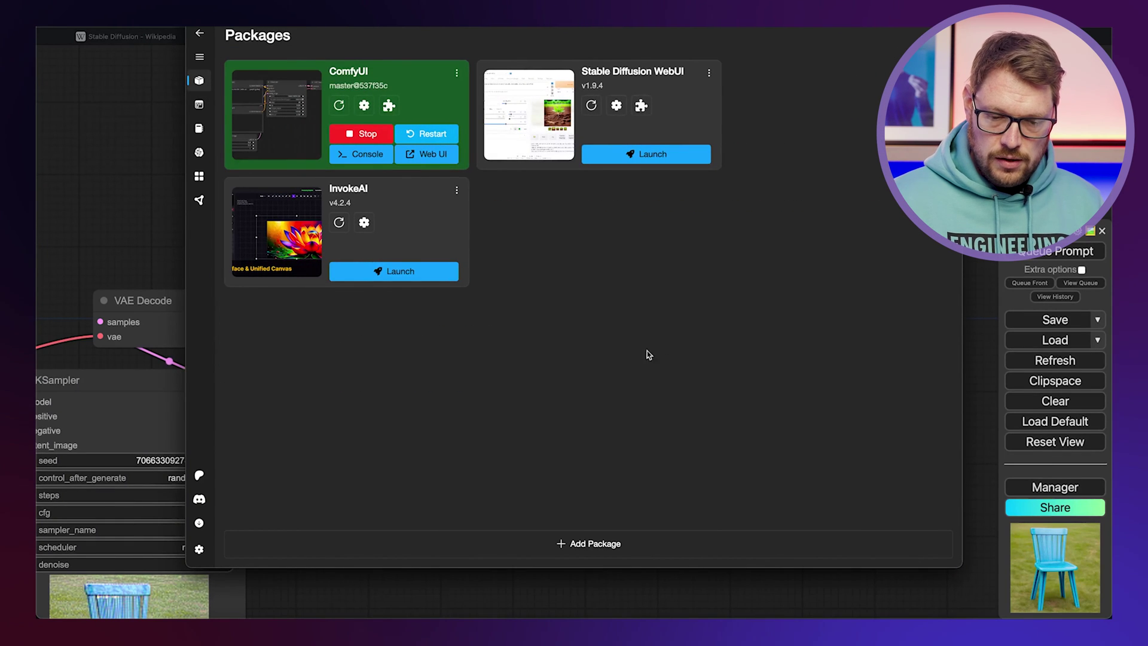